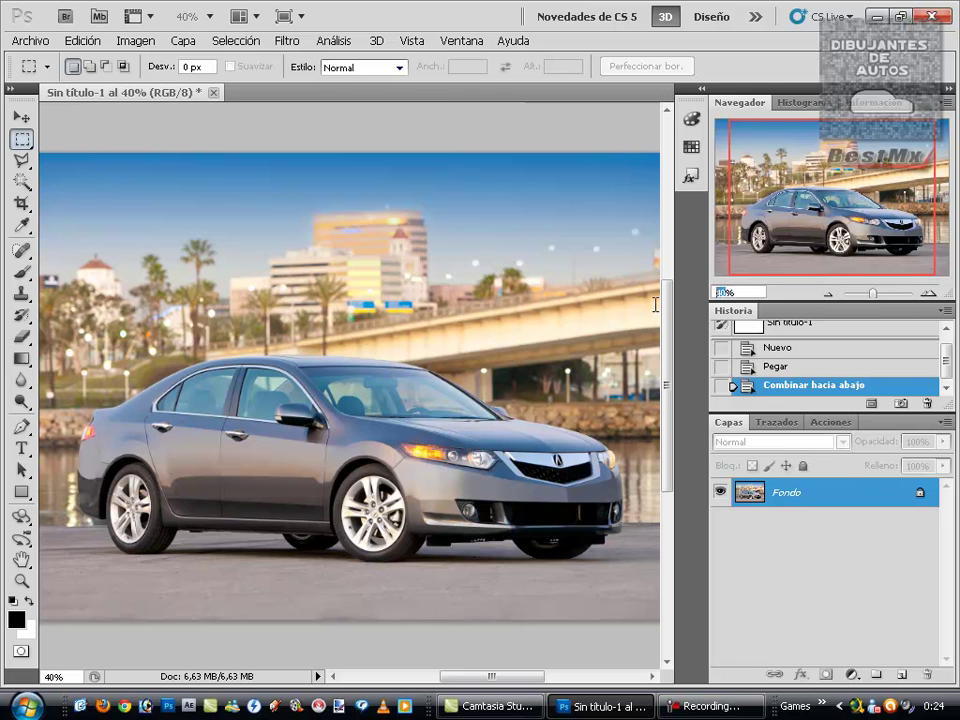
pyautogui.write('100')
# Zoom to 182% on the rear wheel arch and select the Polygonal Lasso Tool
pyautogui.press('Return')
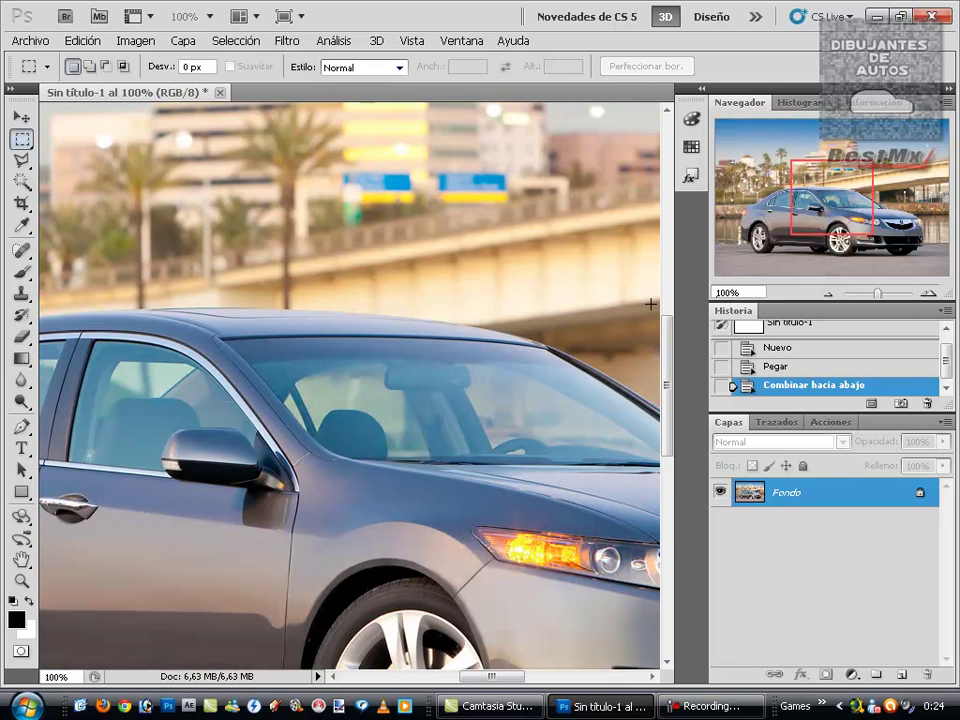
pyautogui.moveTo(848, 210)
pyautogui.mouseDown()
pyautogui.moveTo(784, 224)
pyautogui.moveTo(741, 250)
pyautogui.mouseUp()
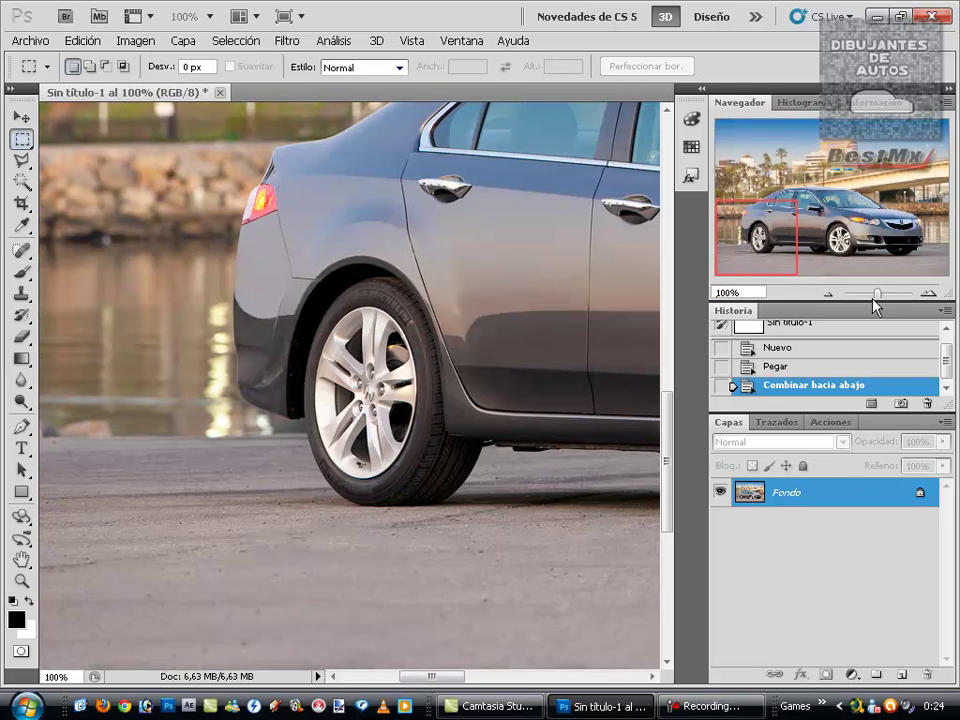
pyautogui.moveTo(876, 298); pyautogui.dragTo(885, 298)
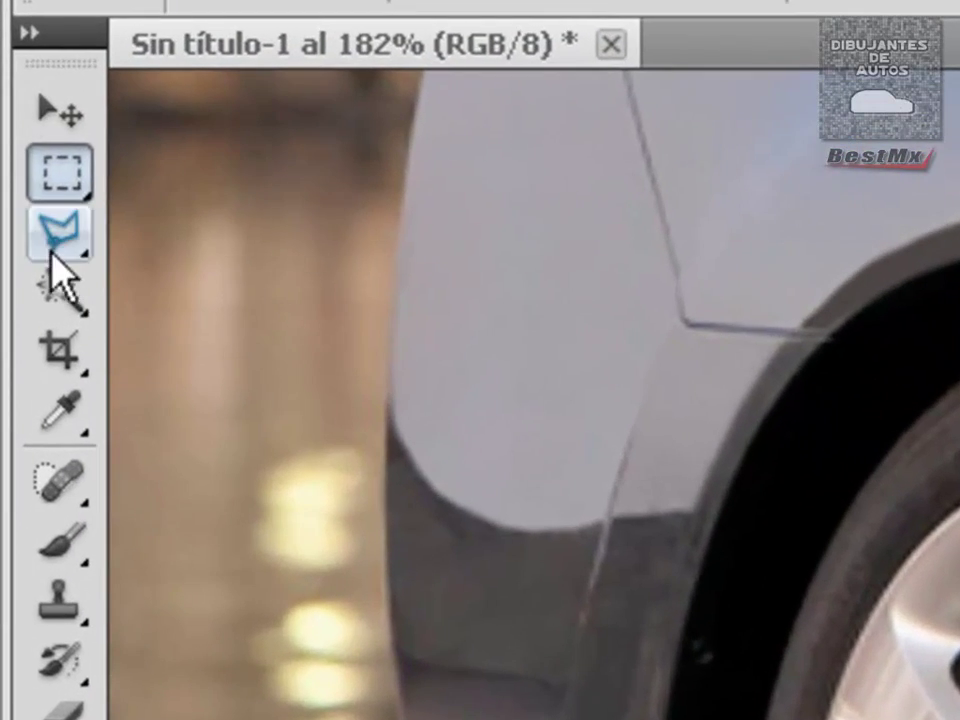
pyautogui.click(68, 248)
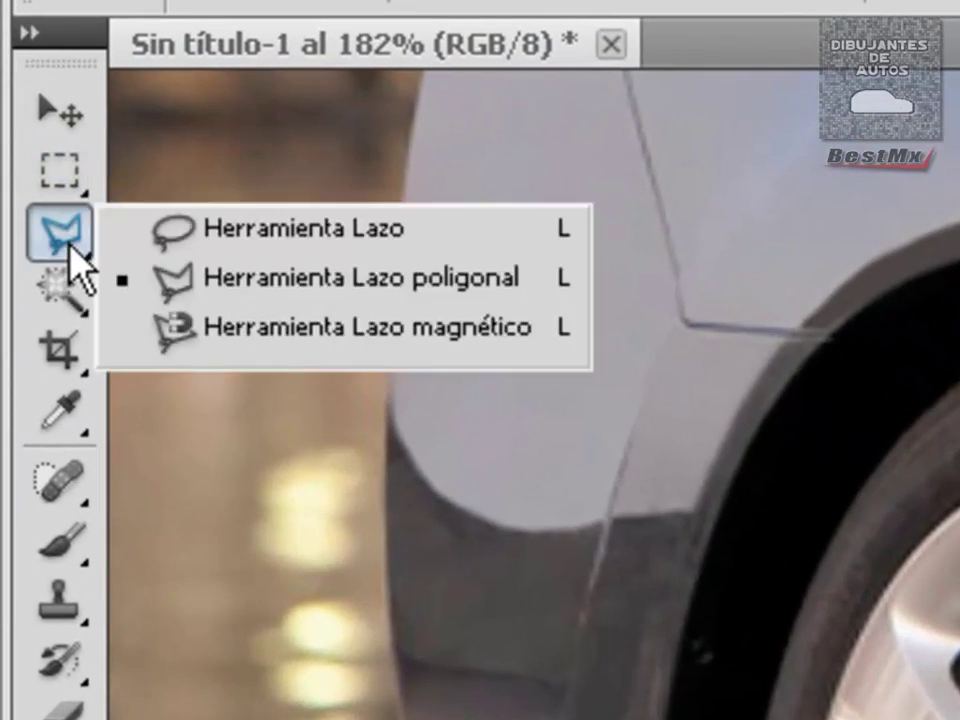
pyautogui.click(288, 296)
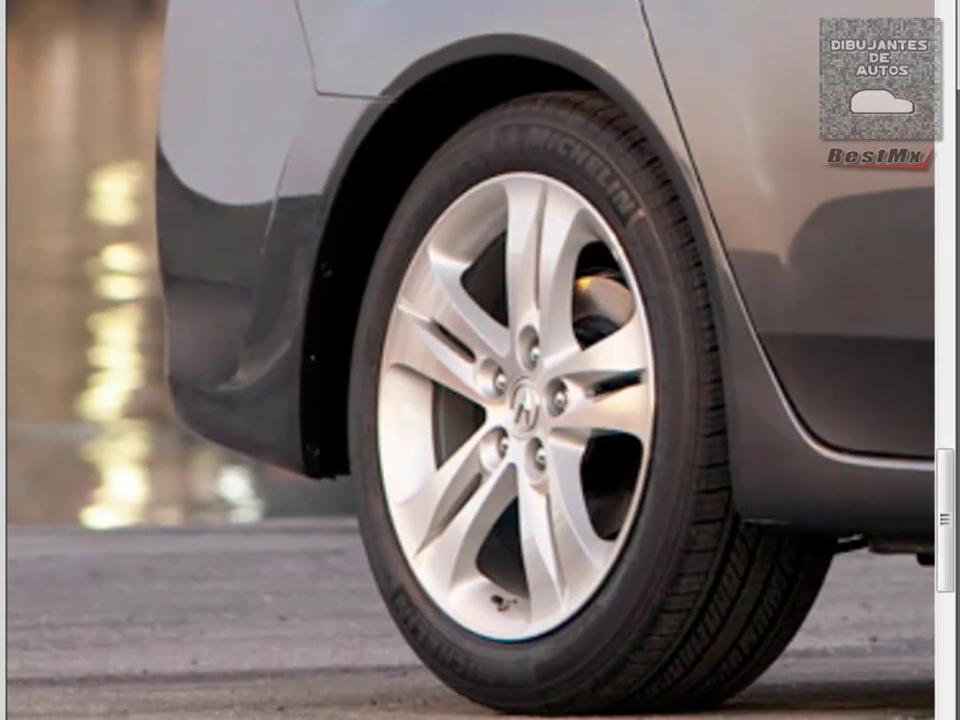
# Place lasso points from the rear mudguard's lower edge along the sill and over the front arch
pyautogui.click(18, 467)
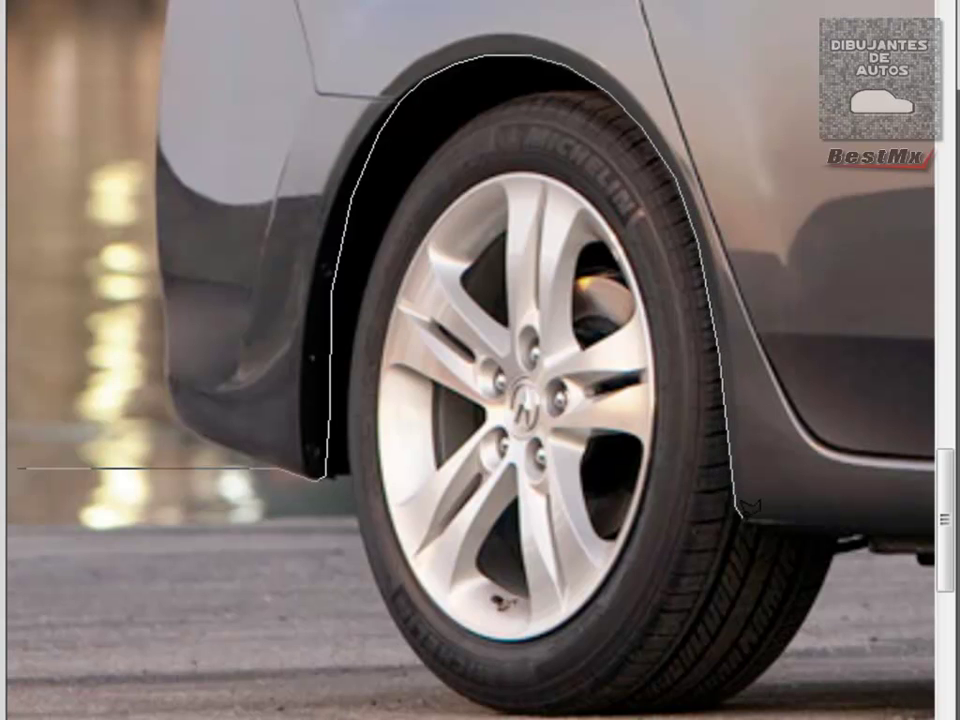
pyautogui.moveTo(775, 522); pyautogui.dragTo(223, 540)
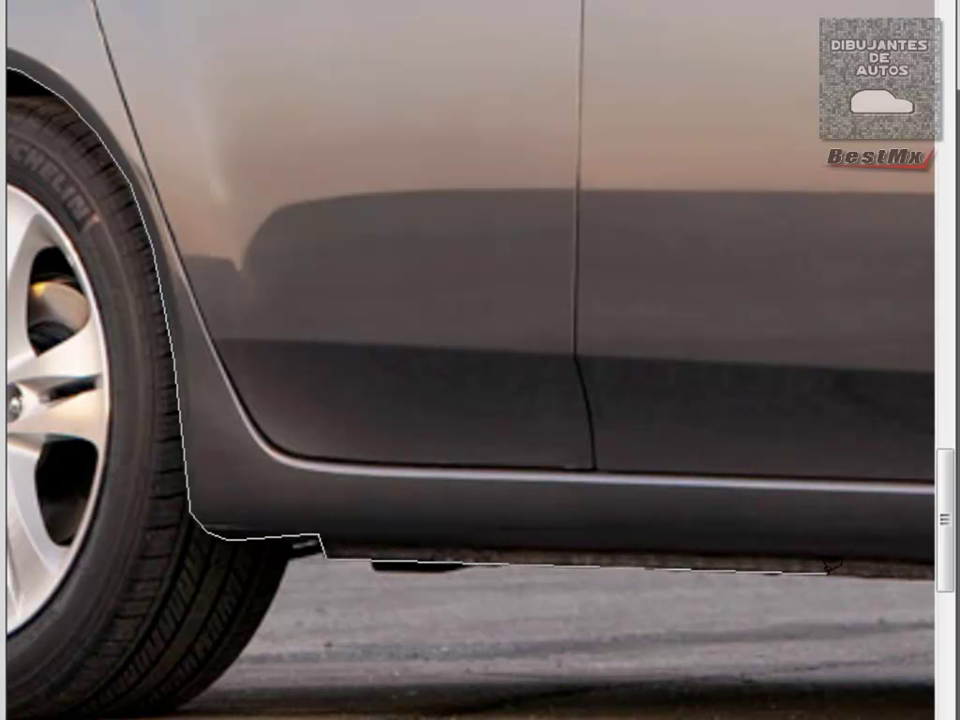
pyautogui.moveTo(830, 570); pyautogui.dragTo(103, 581)
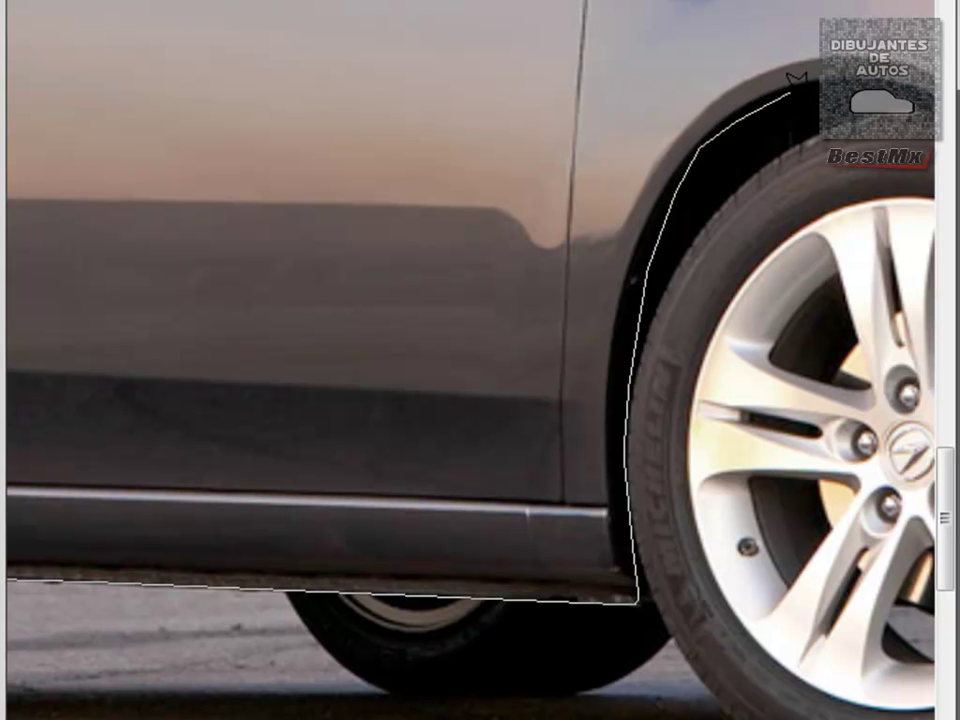
pyautogui.moveTo(835, 80); pyautogui.dragTo(495, 204)
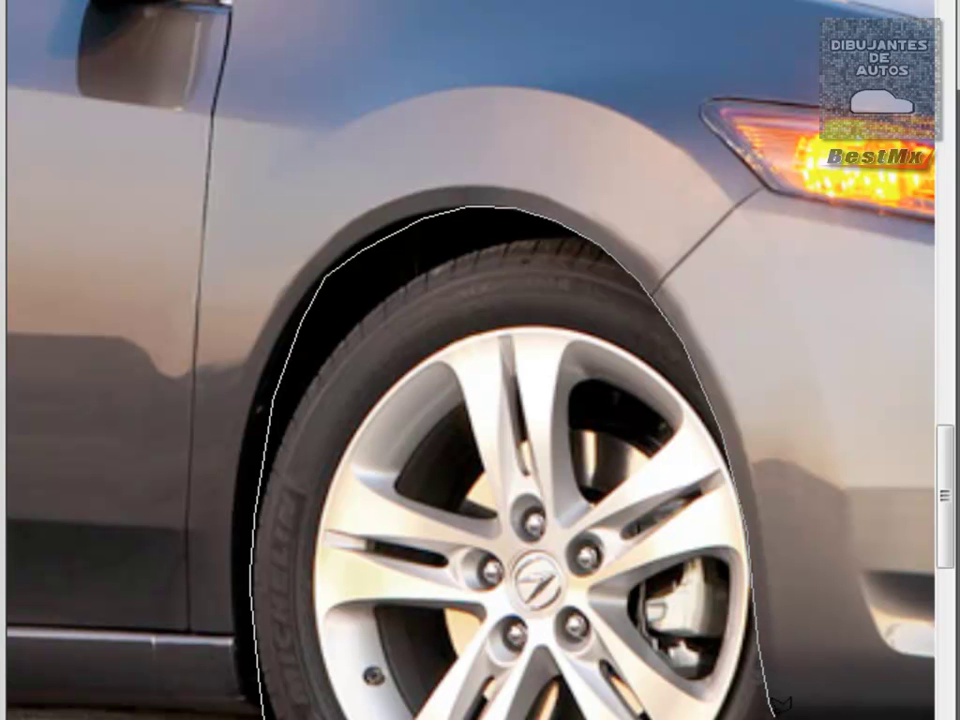
# Pan across the headlight and grille and add a lasso point at the front bumper's corner
pyautogui.moveTo(712, 700); pyautogui.dragTo(328, 690)
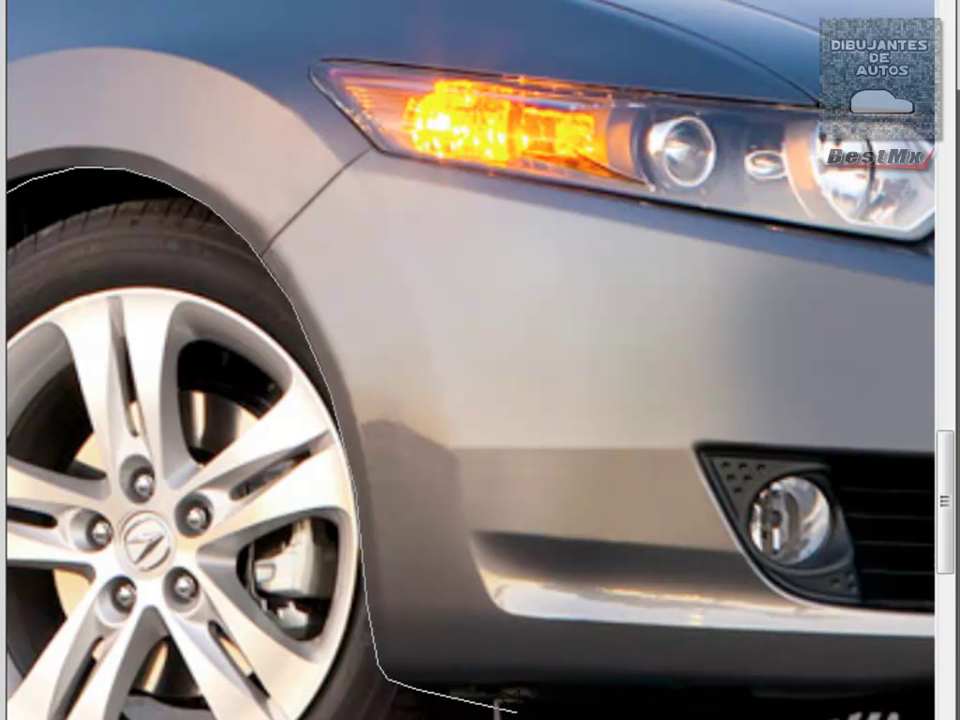
pyautogui.moveTo(660, 700); pyautogui.dragTo(120, 705)
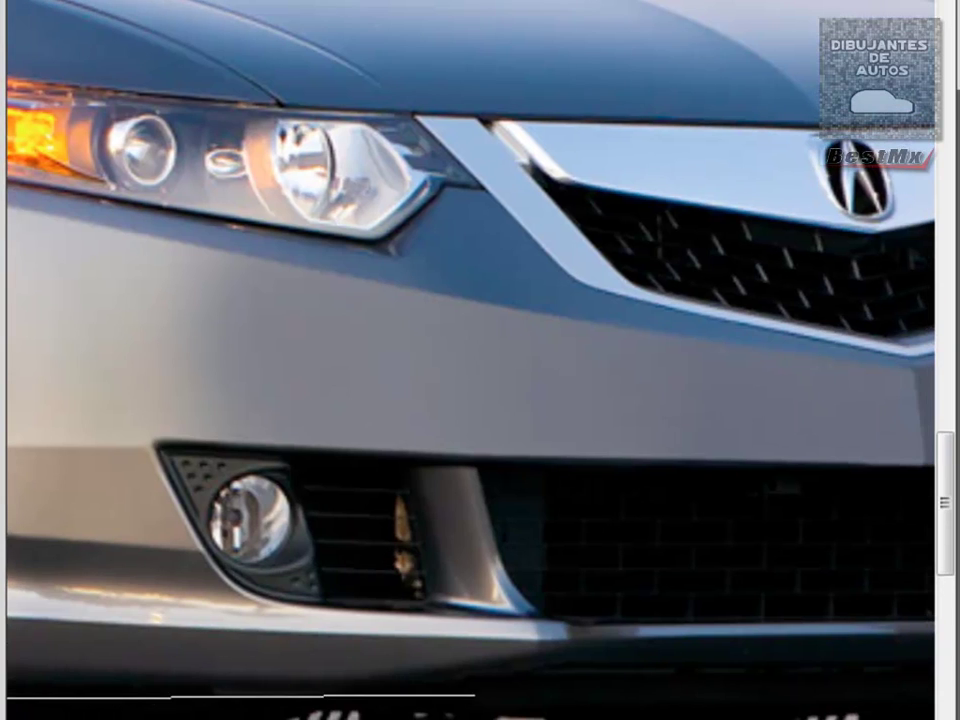
pyautogui.moveTo(197, 688); pyautogui.dragTo(71, 688)
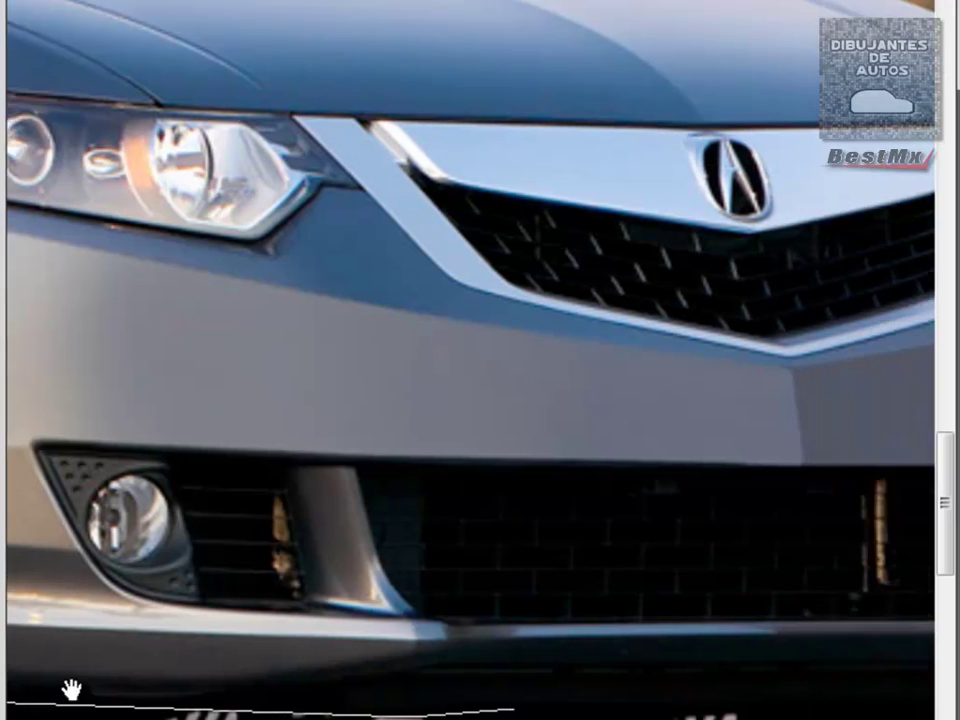
pyautogui.moveTo(600, 690); pyautogui.dragTo(143, 690)
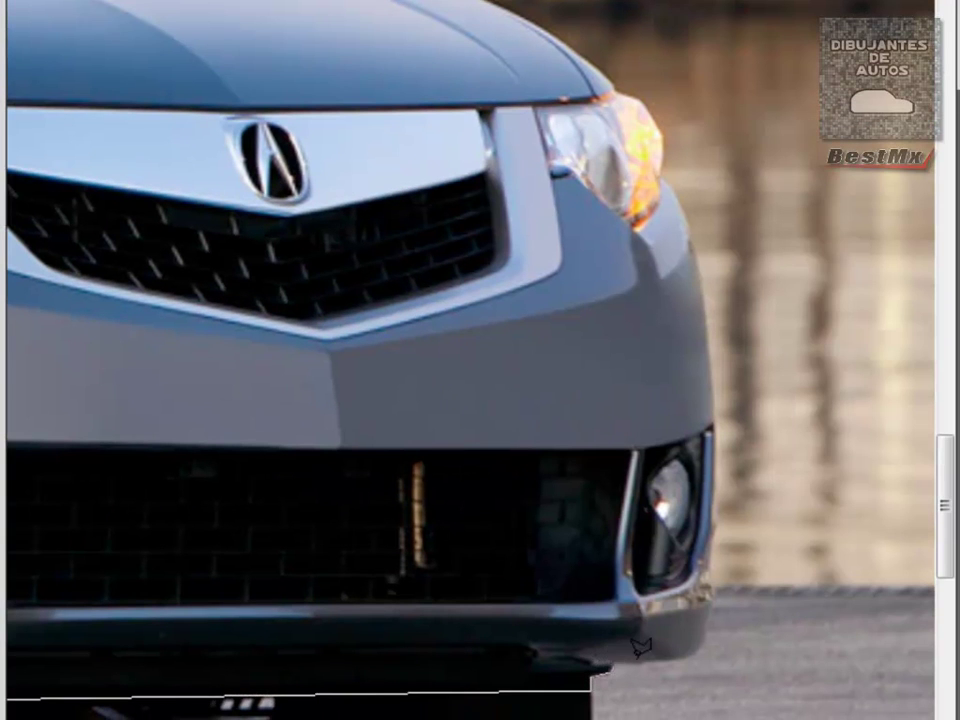
pyautogui.click(702, 633)
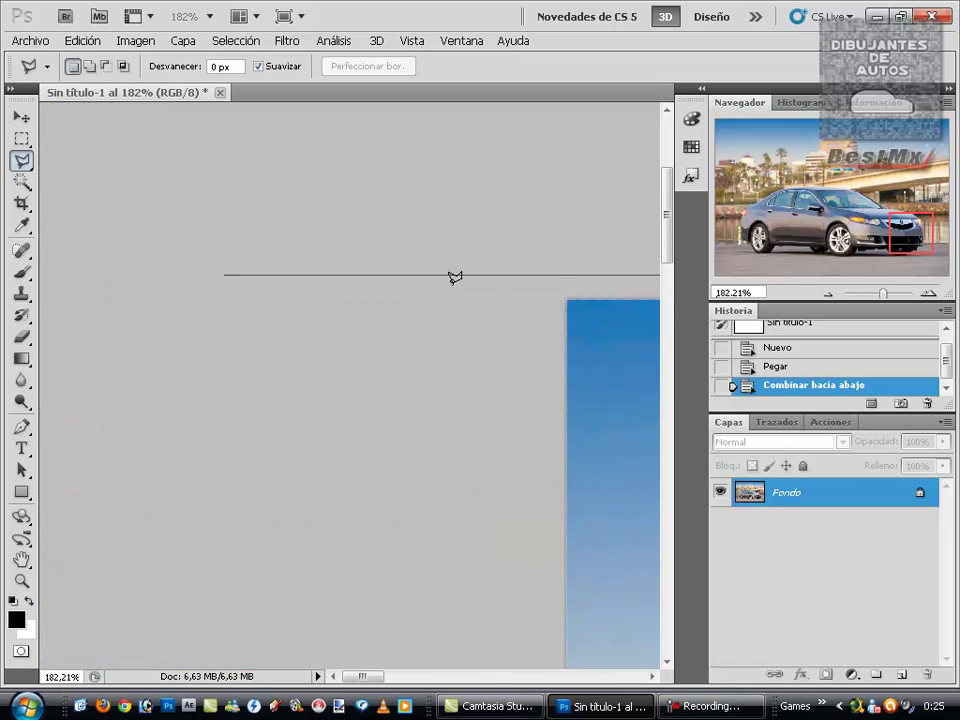
# Add points past the right and left image edges, close the selection, and zoom out to the car
pyautogui.click(552, 271)
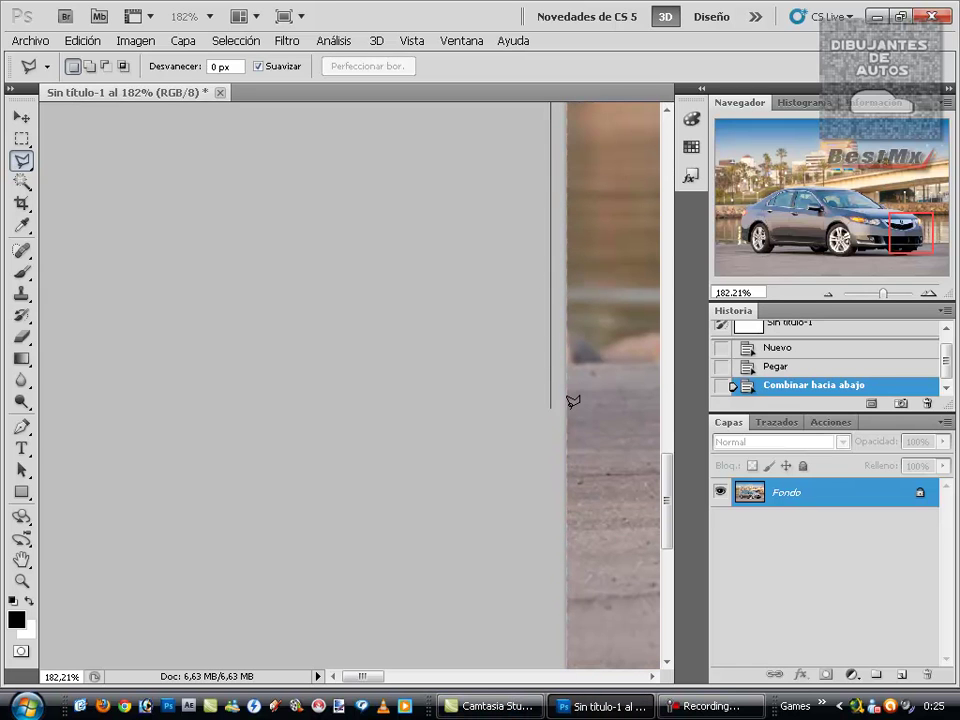
pyautogui.moveTo(573, 400)
pyautogui.mouseDown()
pyautogui.moveTo(306, 411)
pyautogui.moveTo(253, 400)
pyautogui.mouseUp()
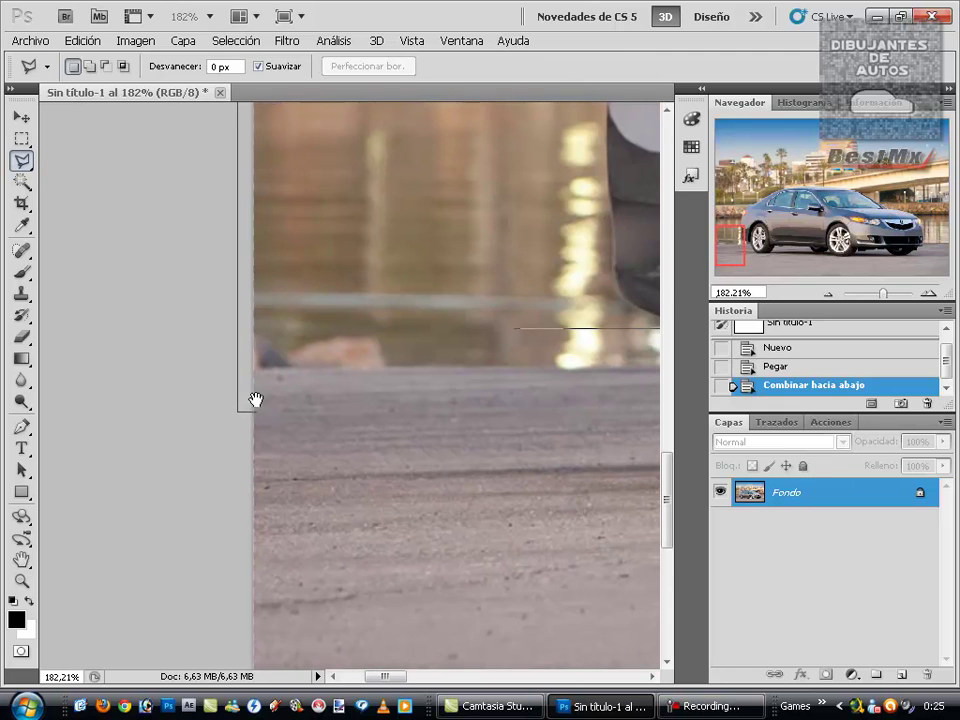
pyautogui.click(247, 331)
pyautogui.doubleClick(514, 322)
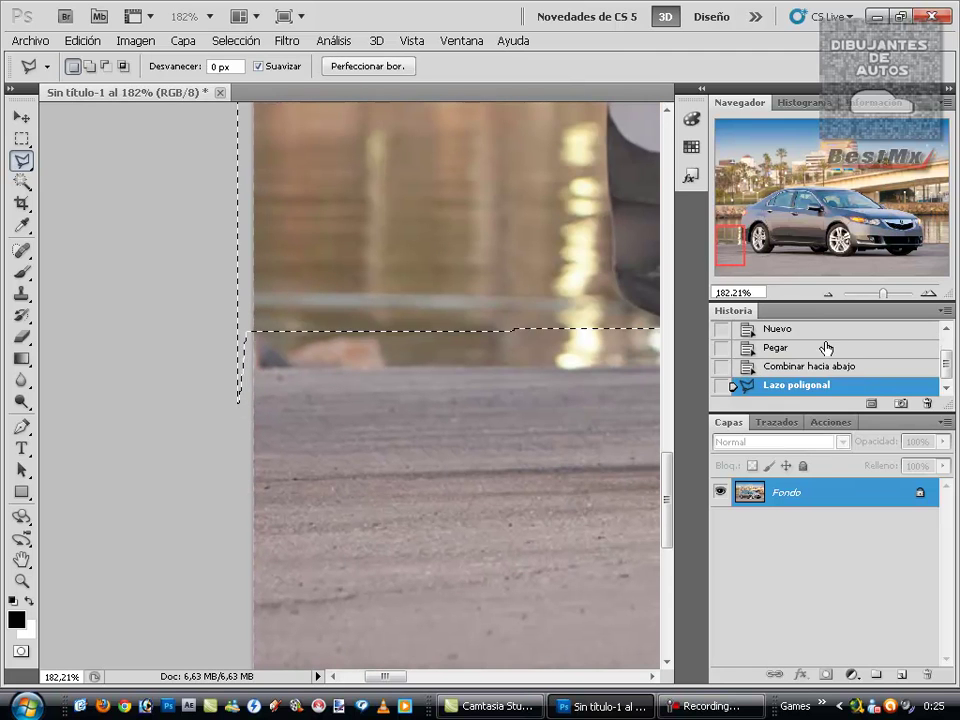
pyautogui.moveTo(883, 295)
pyautogui.mouseDown()
pyautogui.moveTo(873, 298)
pyautogui.moveTo(831, 222)
pyautogui.moveTo(848, 225)
pyautogui.mouseUp()
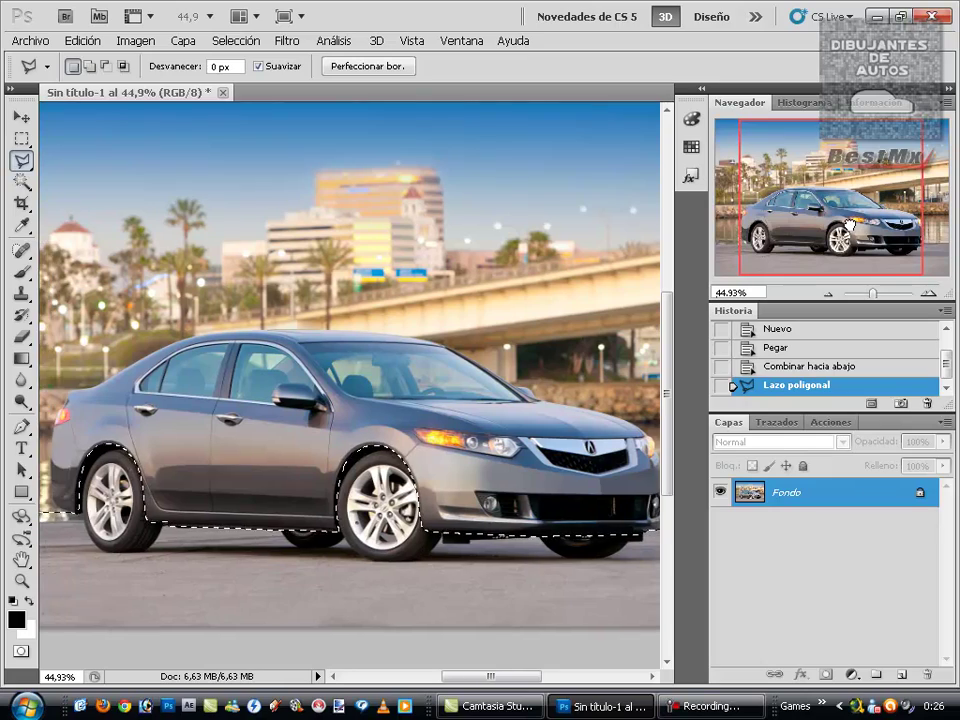
pyautogui.moveTo(848, 225); pyautogui.dragTo(852, 226)
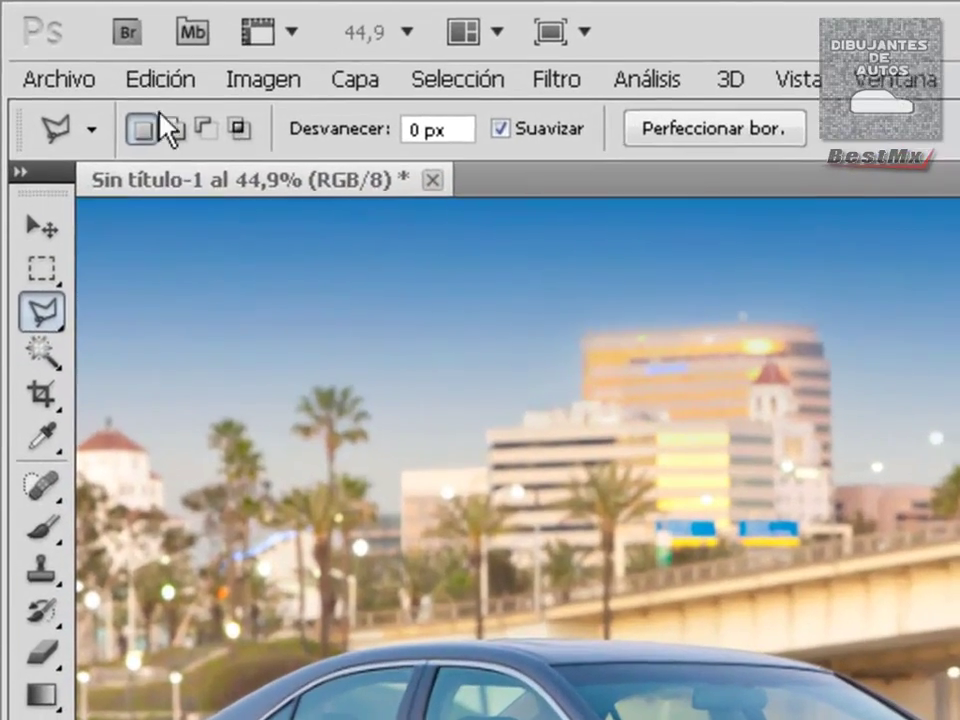
# Copy the selected lower body and paste it as the new layer Capa 1
pyautogui.click(81, 41)
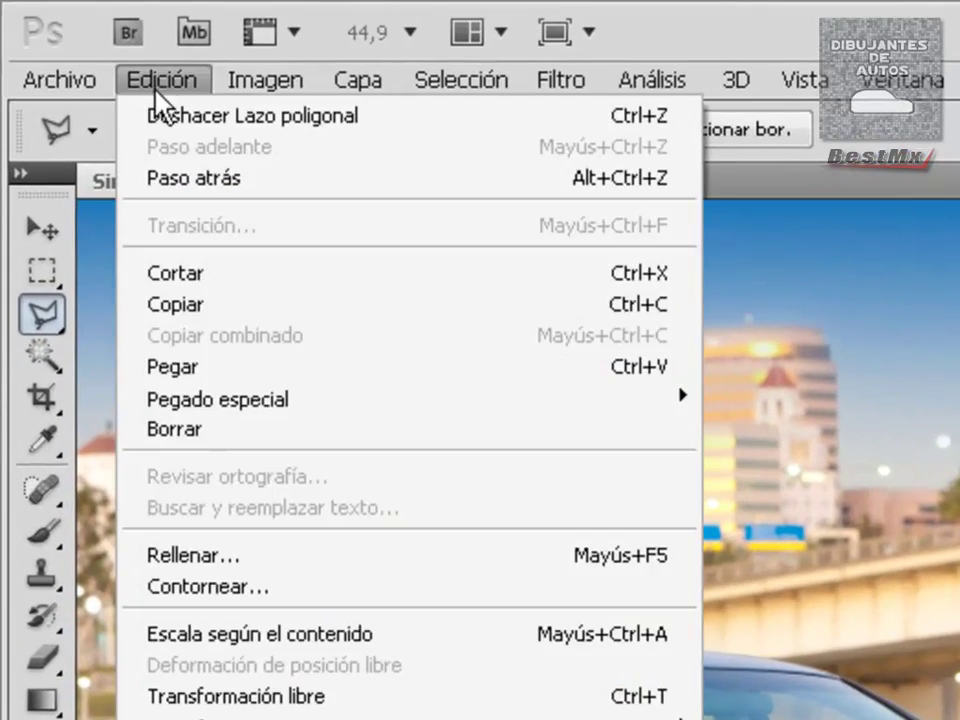
pyautogui.click(168, 310)
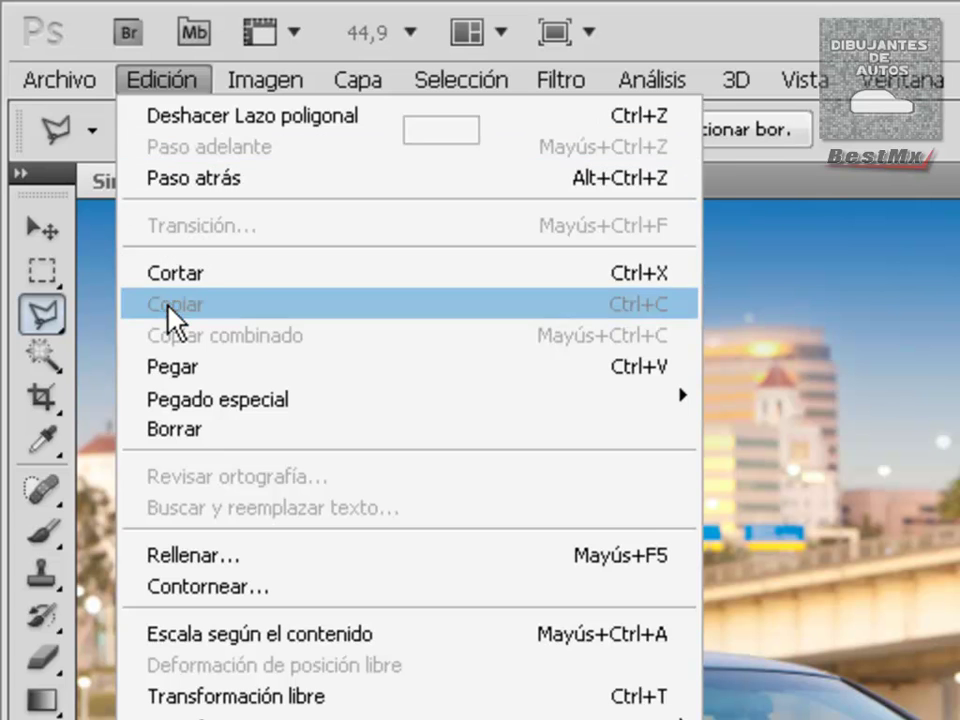
pyautogui.click(172, 84)
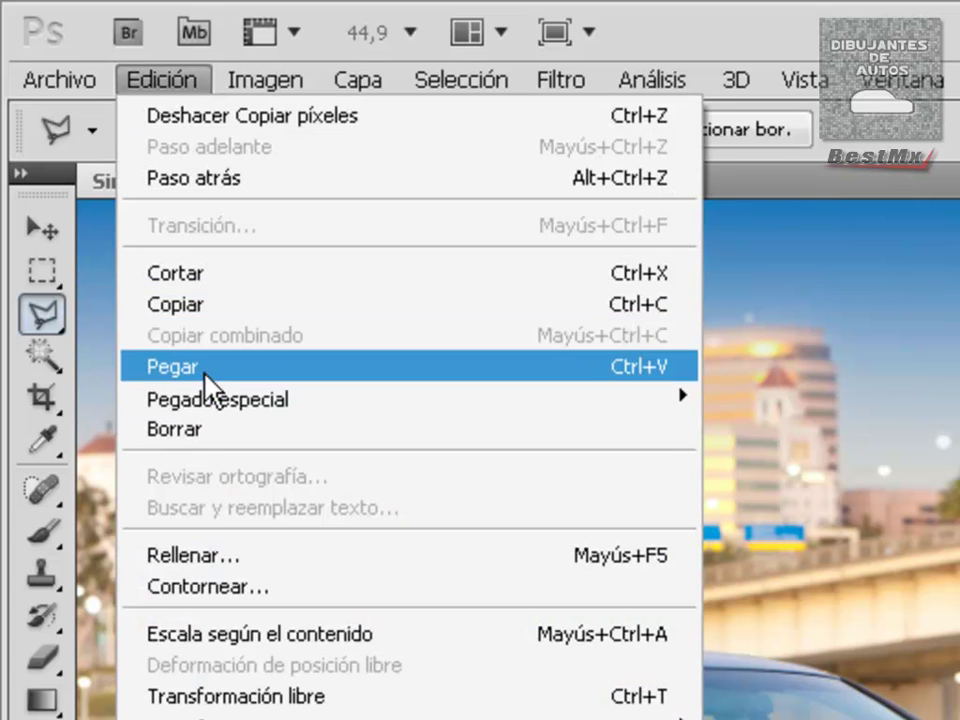
pyautogui.click(208, 382)
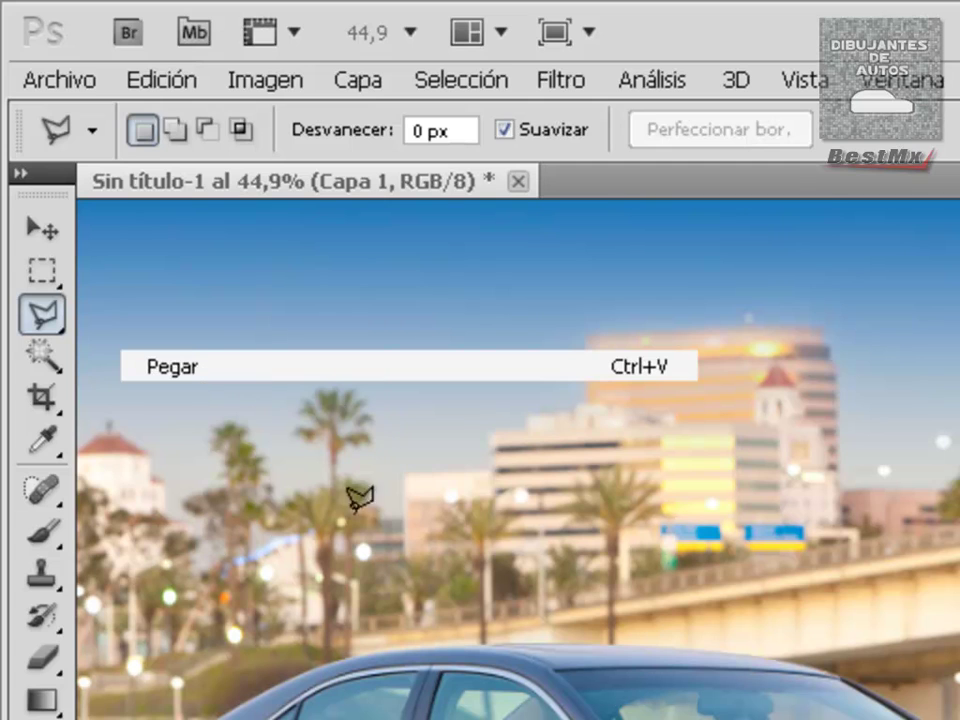
pyautogui.click(48, 235)
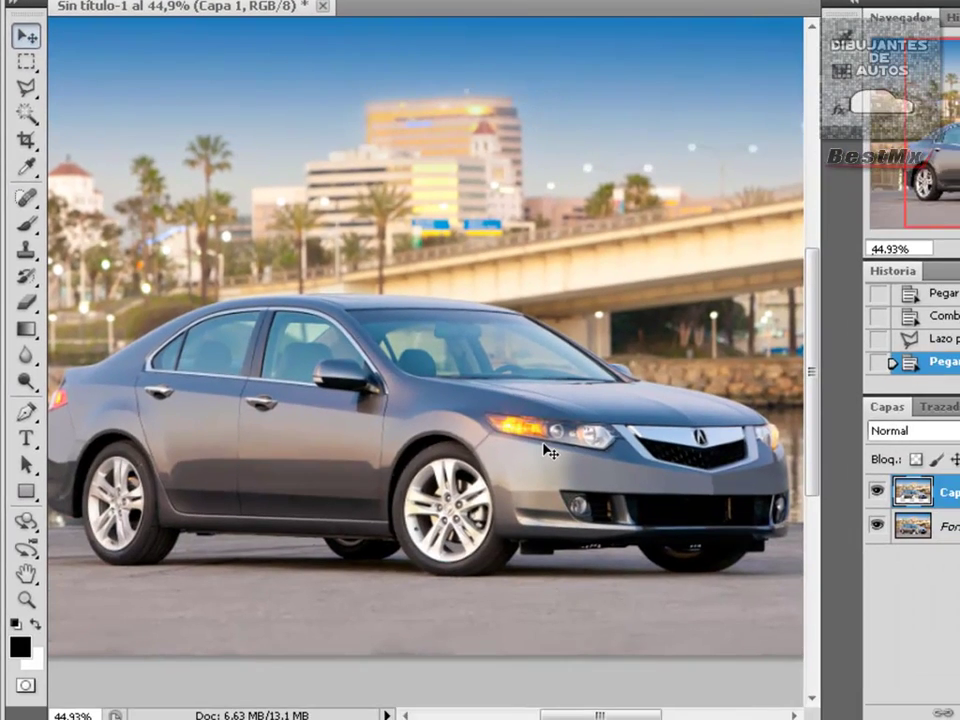
# Nudge Capa 1 down two arrow-key steps and toggle its visibility to compare
pyautogui.press('Down')
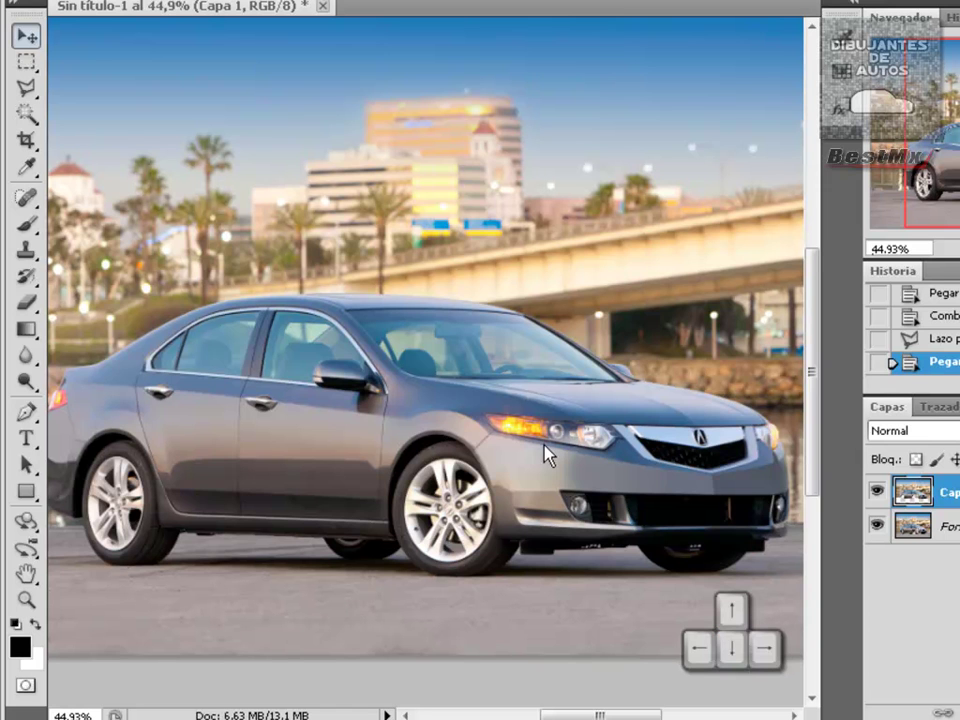
pyautogui.press('Down')
pyautogui.press('Down')
pyautogui.press('Down')
pyautogui.press('Down')
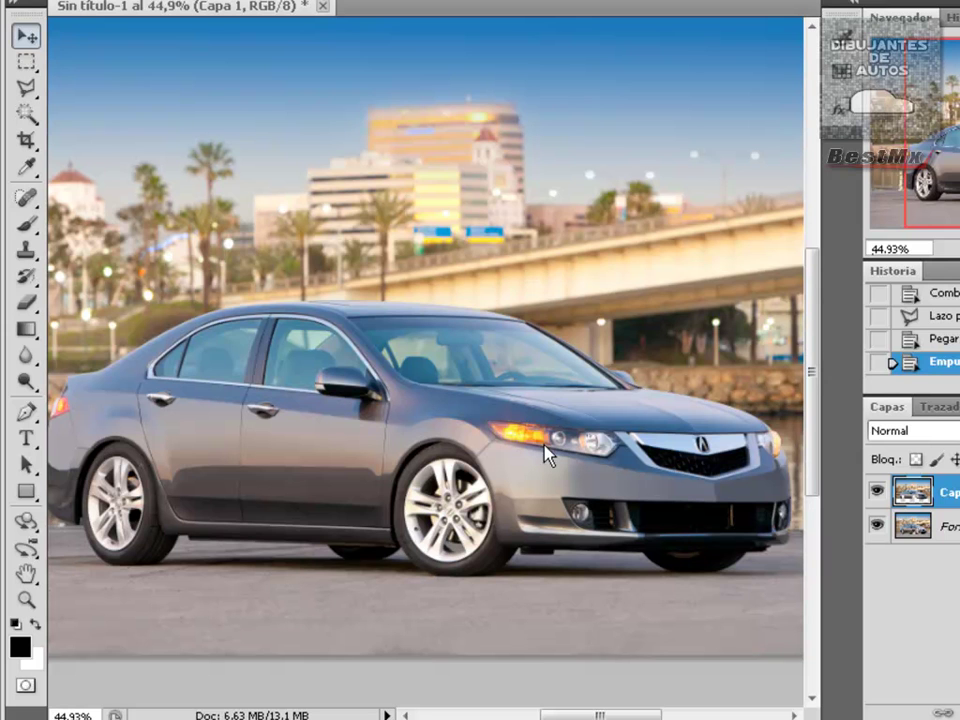
pyautogui.click(876, 491)
pyautogui.click(876, 491)
pyautogui.click(876, 492)
# Zoom in close on the rear wheel
pyautogui.scroll(3, 420, 366)
pyautogui.scroll(3, 420, 366)
pyautogui.scroll(2, 420, 366)
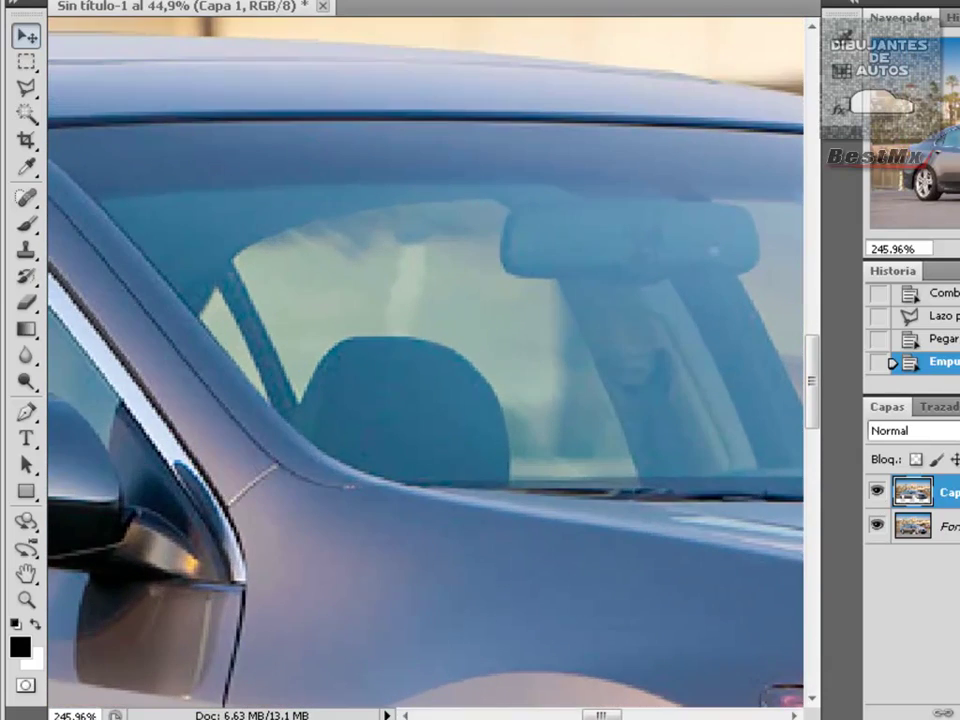
pyautogui.moveTo(500, 560); pyautogui.dragTo(3, 238)
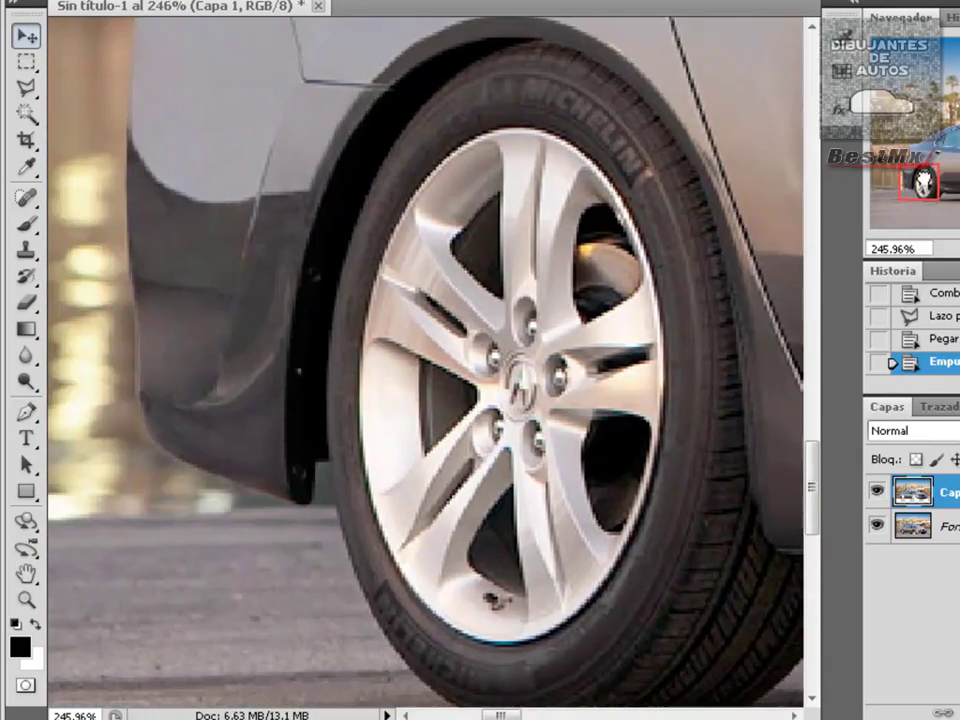
# On the Fondo layer, lasso the mudguard's bottom corner beside the rear wheel
pyautogui.click(26, 88)
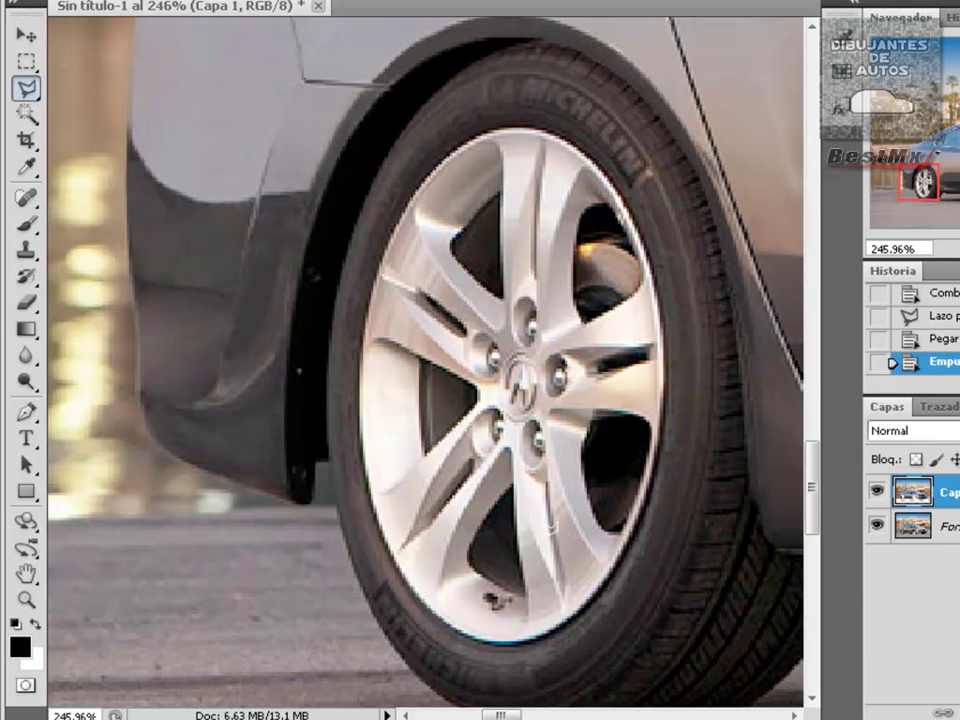
pyautogui.click(940, 527)
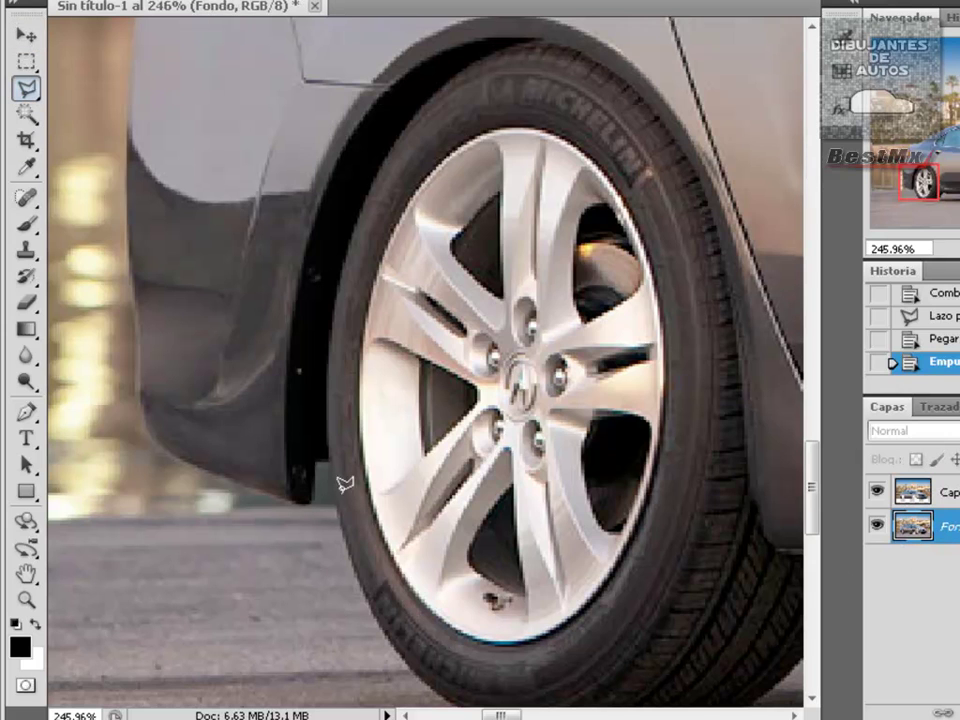
pyautogui.click(309, 502)
pyautogui.click(312, 450)
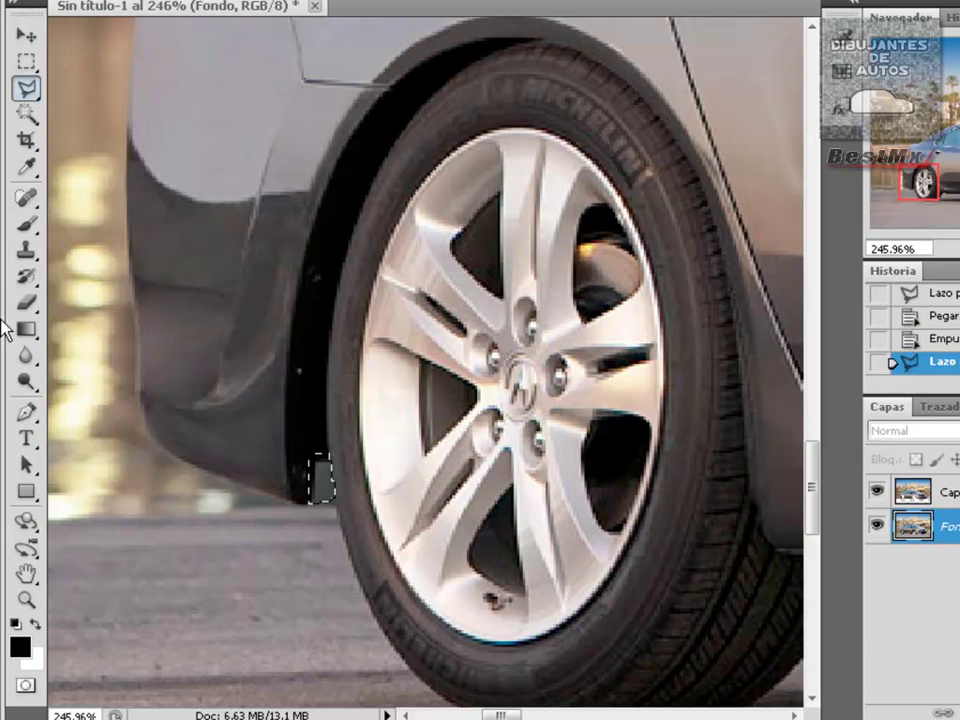
# Paint the selected corner with a soft brush at 0% hardness, then deselect
pyautogui.click(26, 223)
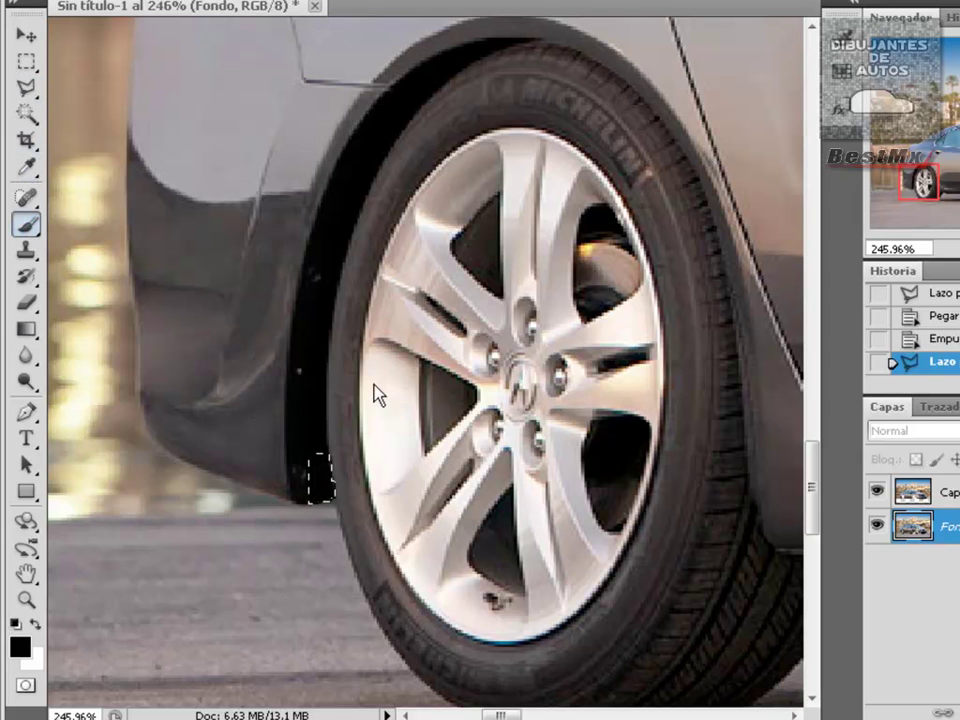
pyautogui.click(336, 480)
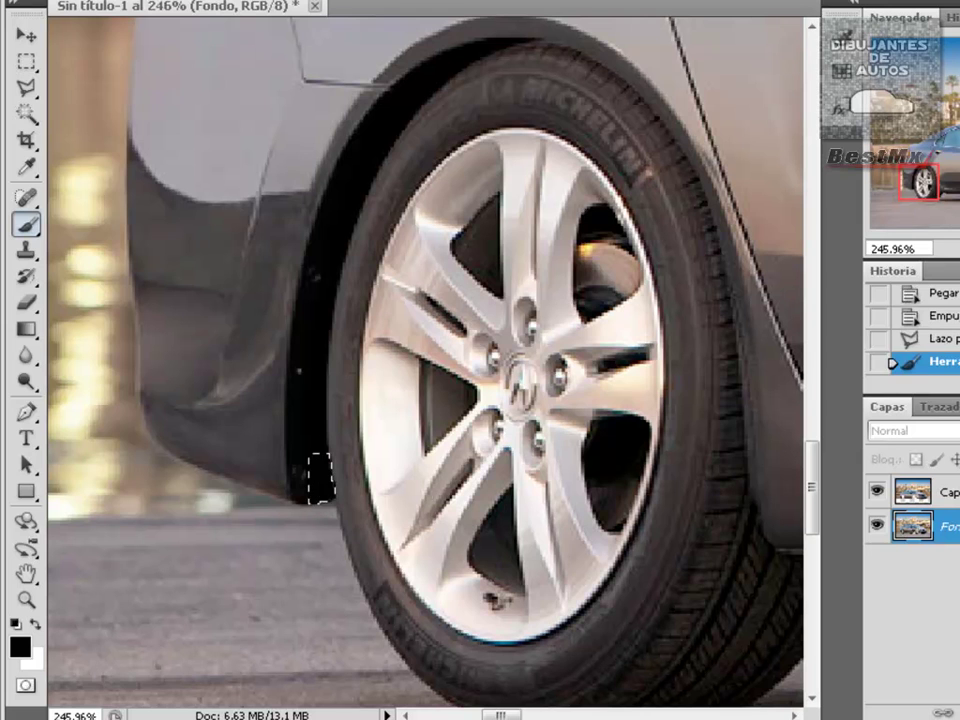
pyautogui.click(118, 6)
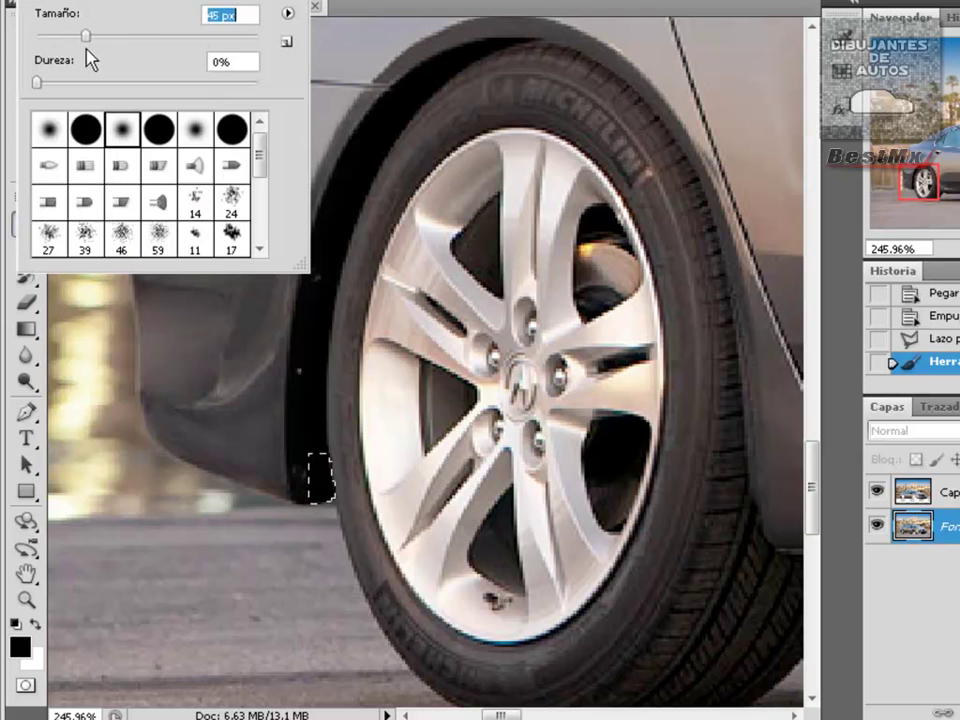
pyautogui.click(321, 486)
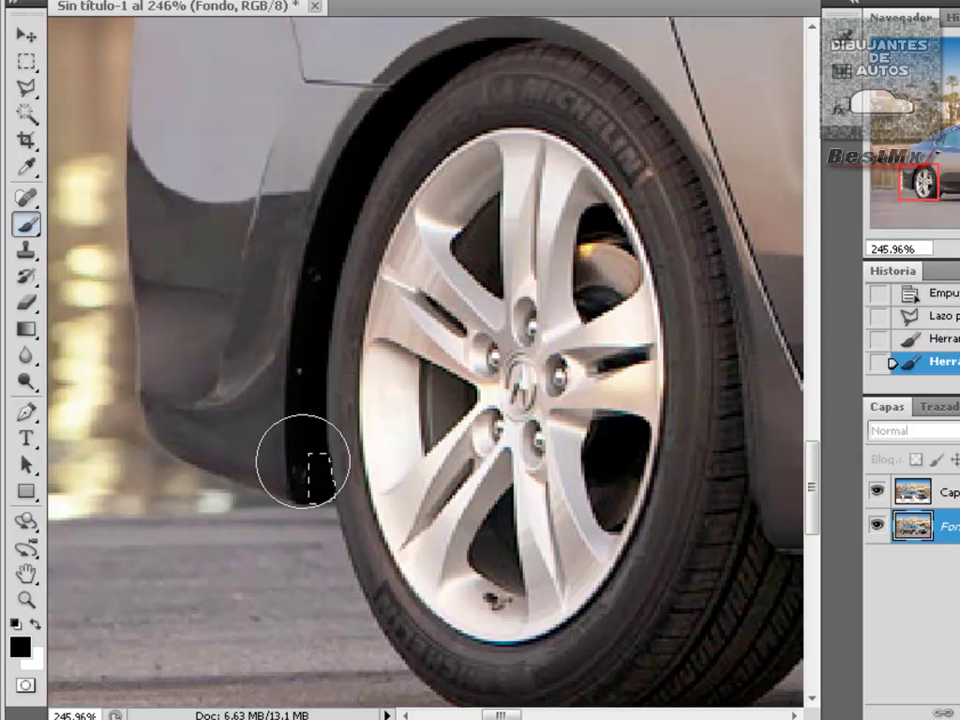
pyautogui.click(26, 62)
pyautogui.click(230, 134)
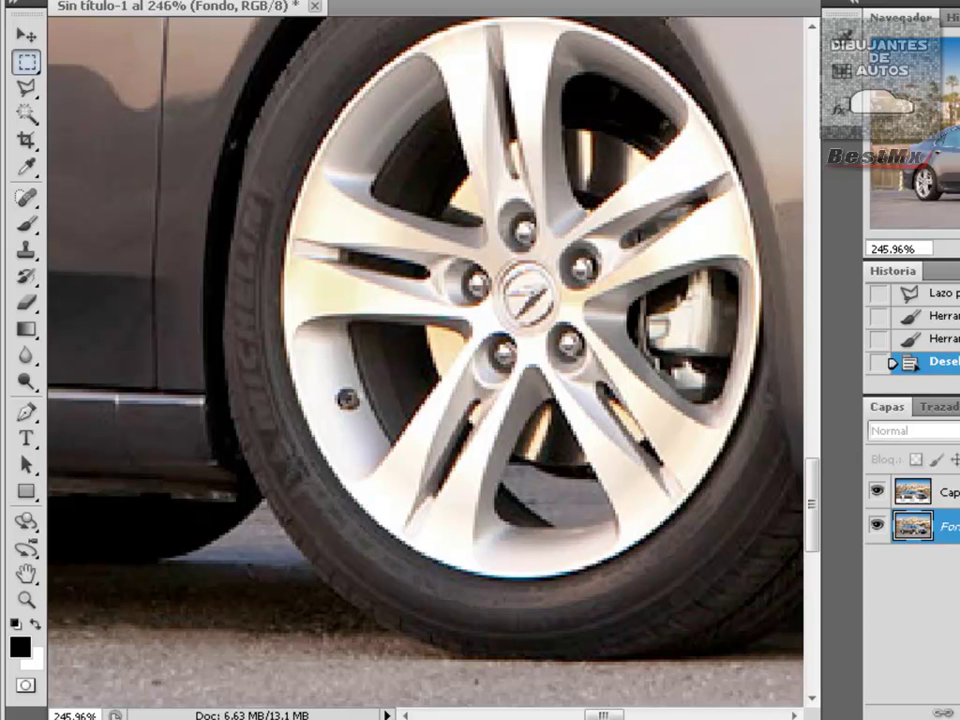
# Undo the stray eraser step and zoom to 44.9% to view the whole car
pyautogui.press('e')
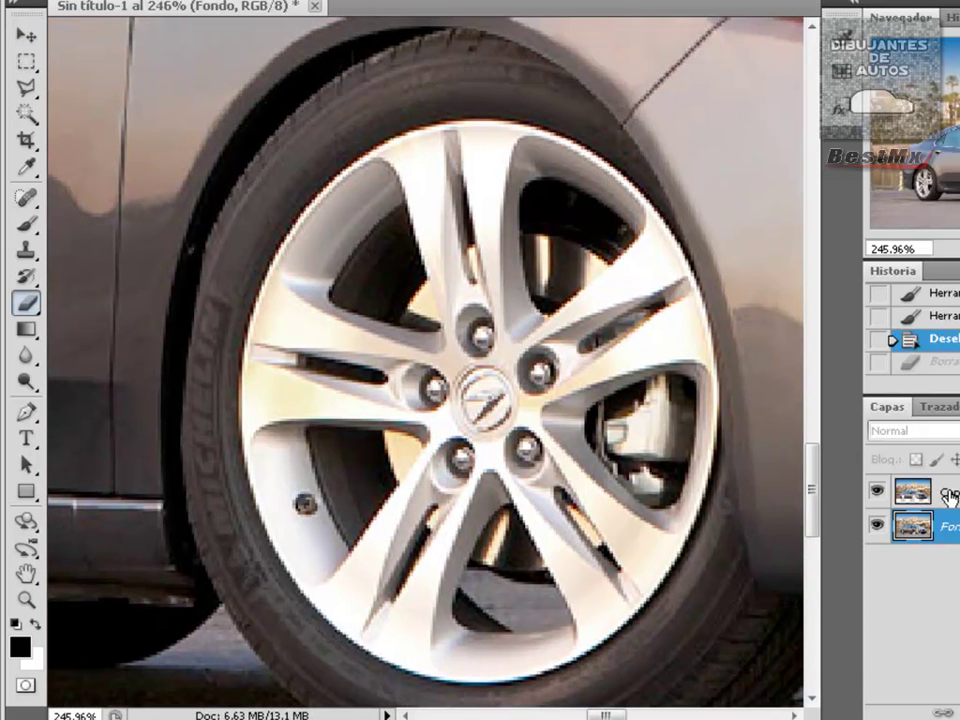
pyautogui.hotkey('ctrl', '-')
pyautogui.hotkey('ctrl', '-')
pyautogui.hotkey('ctrl', '-')
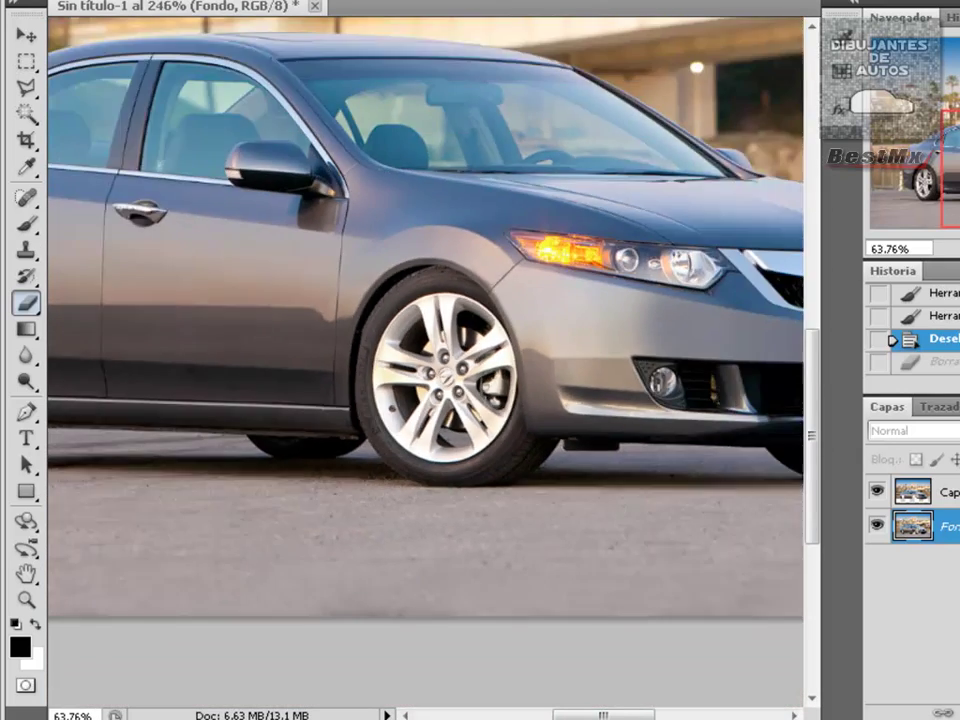
pyautogui.hotkey('ctrl', '-')
pyautogui.hotkey('ctrl', '-')
pyautogui.hotkey('ctrl', '+')
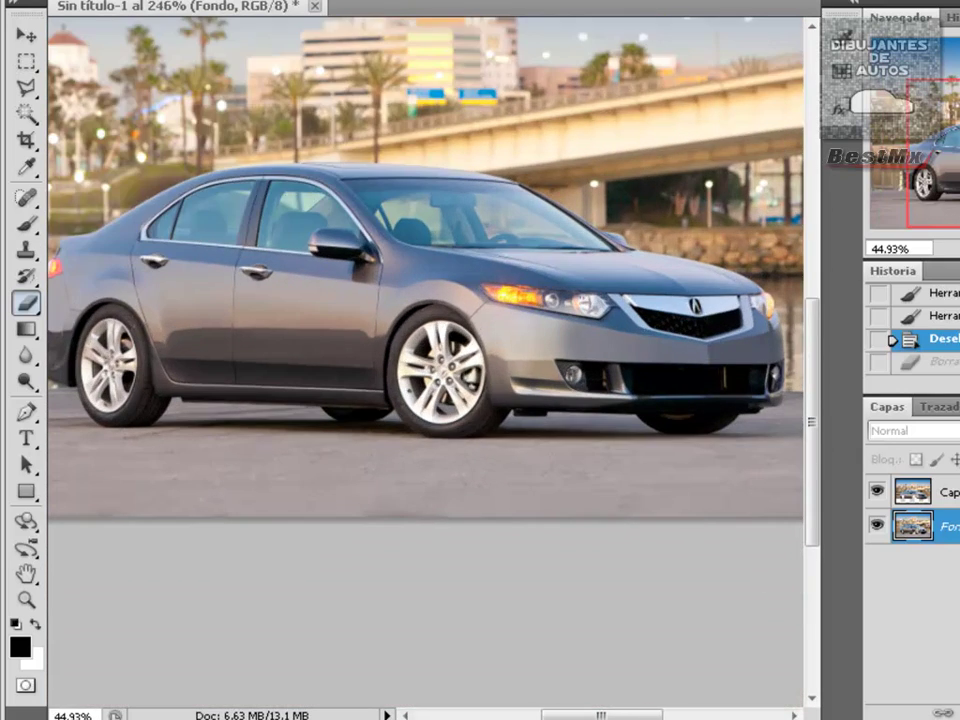
pyautogui.scroll(5, 425, 340)
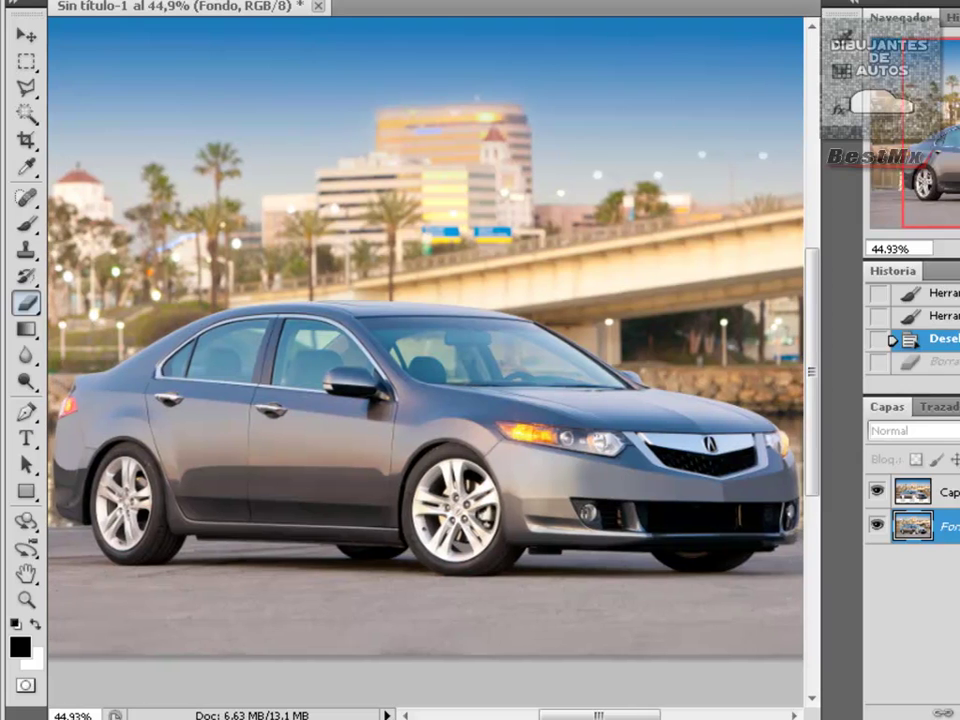